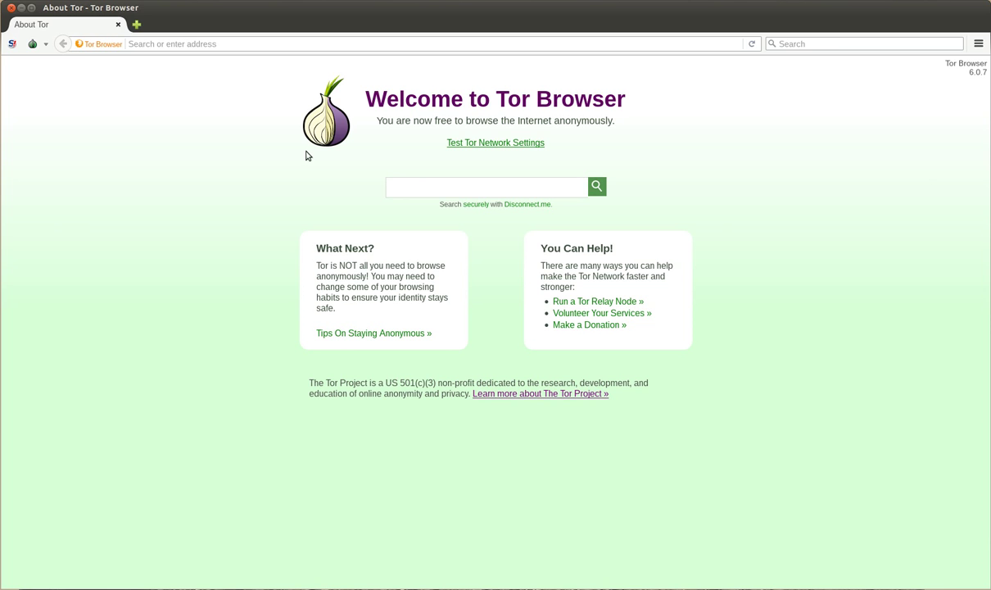
Load riseup.net in Tor Browser's address bar.
left_click(353, 45)
type("riseup.net")
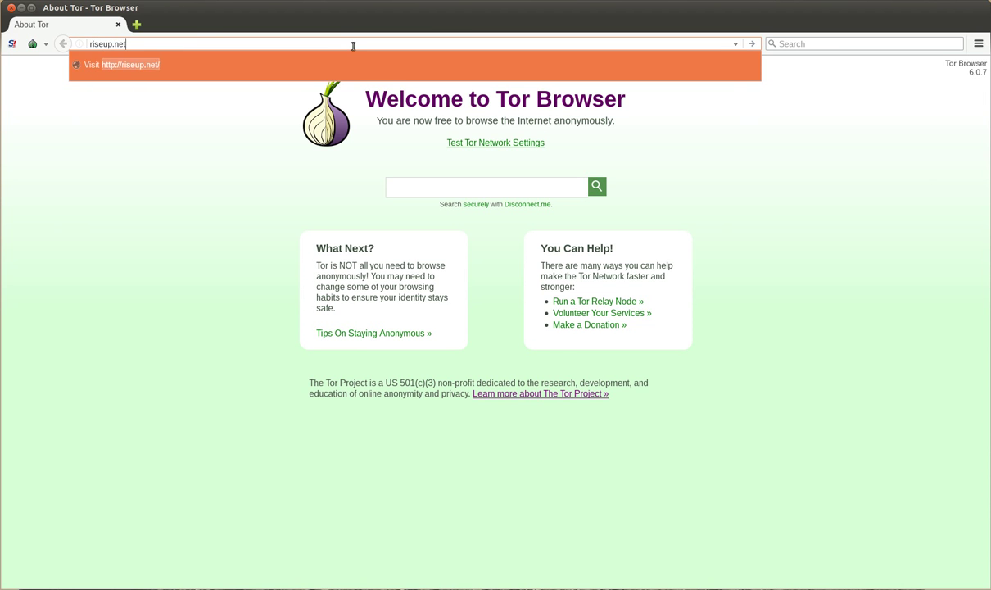
key("Return")
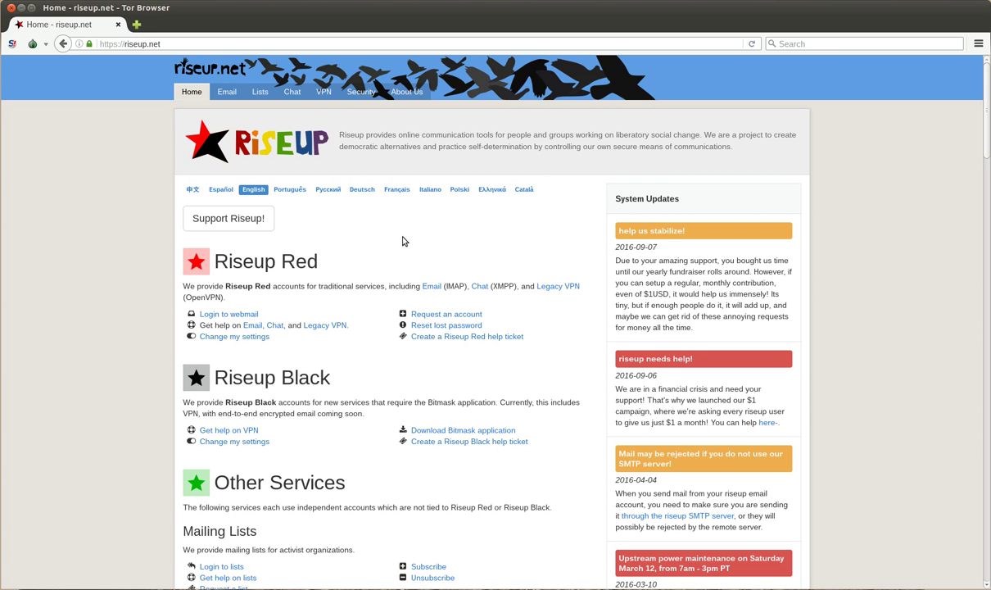
Zoom the page in and scroll down to the we.riseup.net entry under Collaboration.
key("ctrl+plus")
key("ctrl+plus")
key("ctrl+plus")
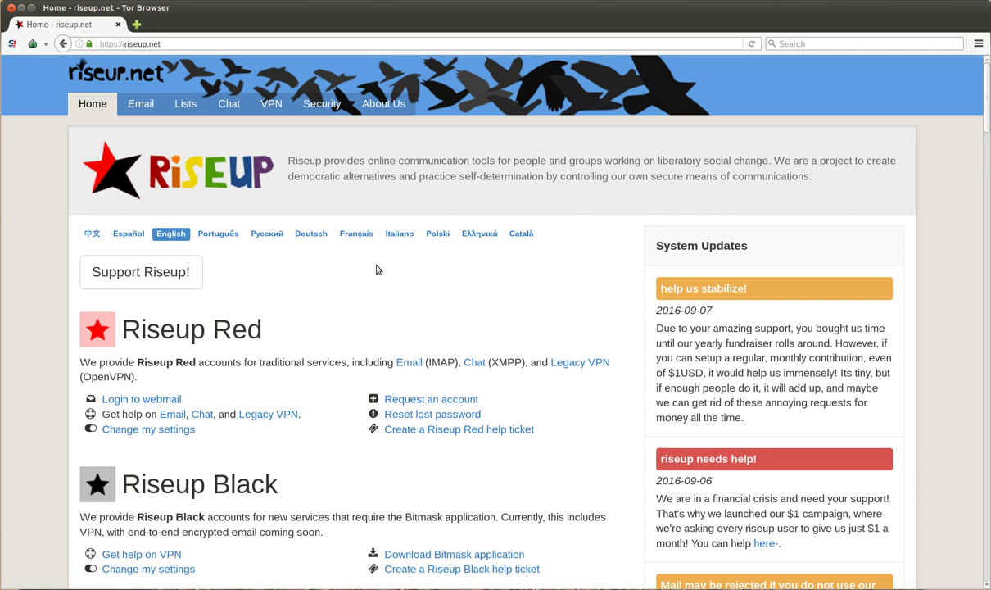
scroll(377, 270, "down", 5)
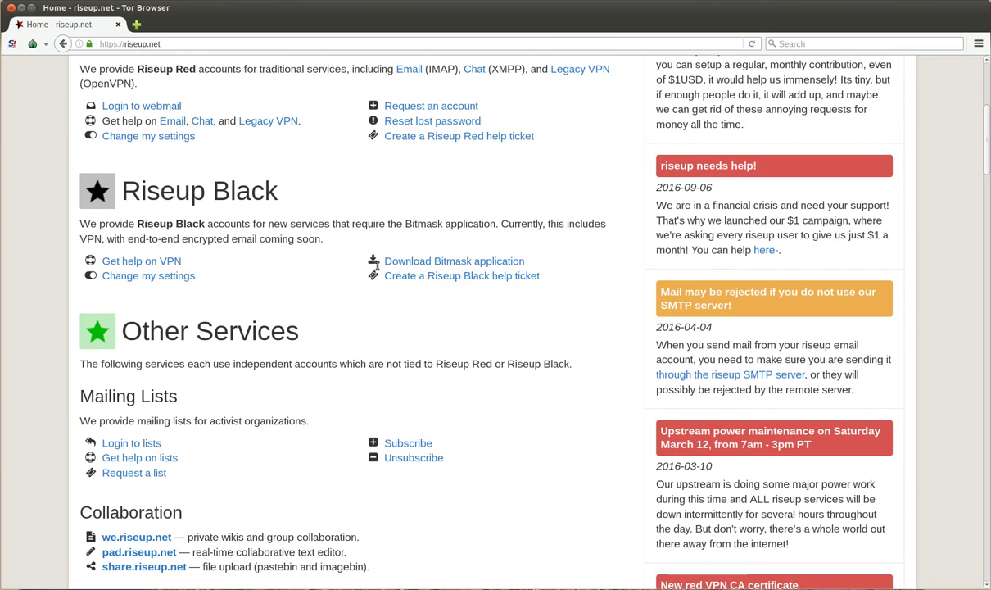
scroll(378, 266, "down", 3)
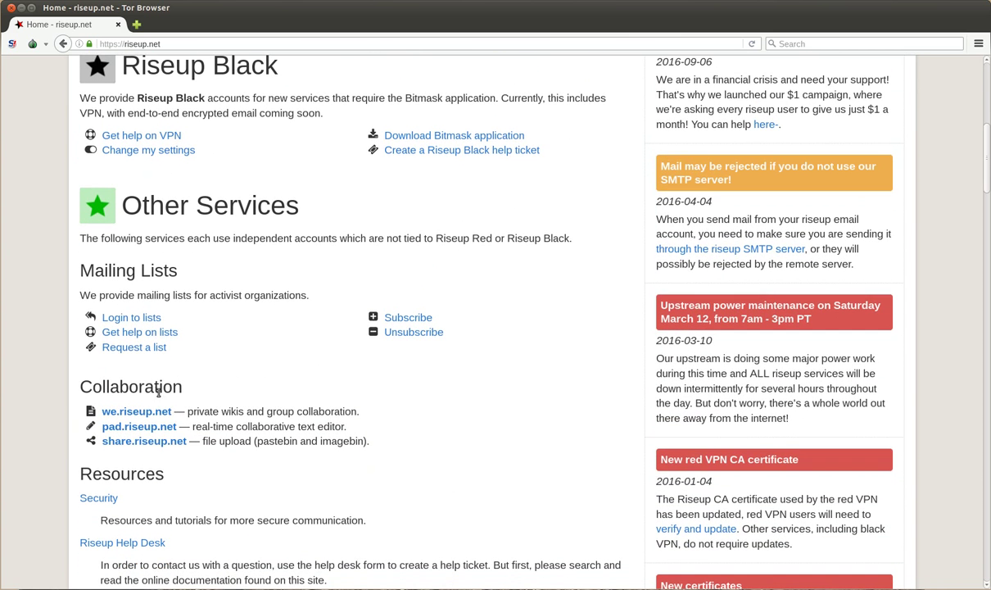
triple_click(213, 414)
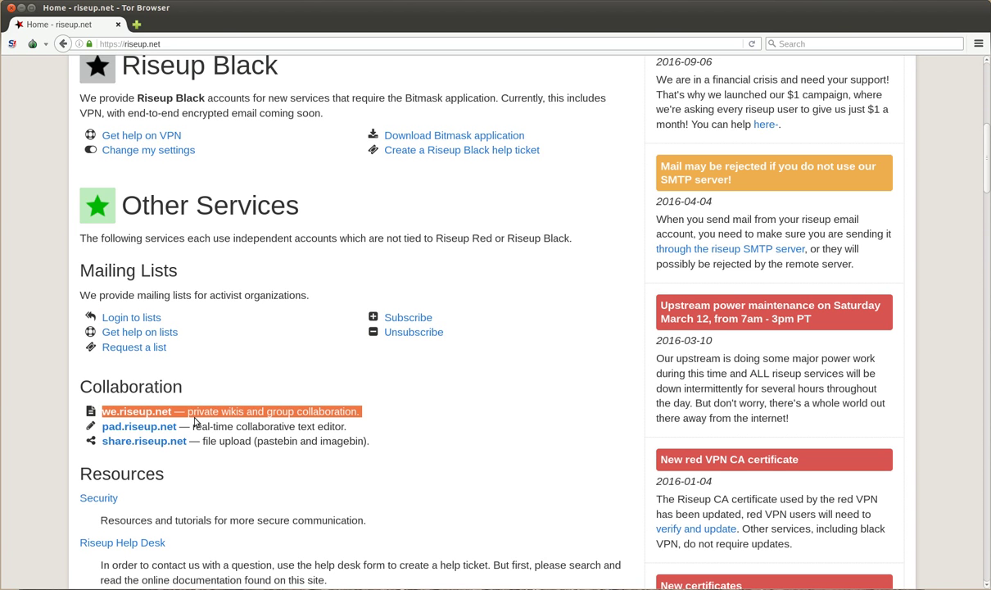
Follow the we.riseup.net link to its Crabgrass welcome sign-in page.
left_click(140, 412)
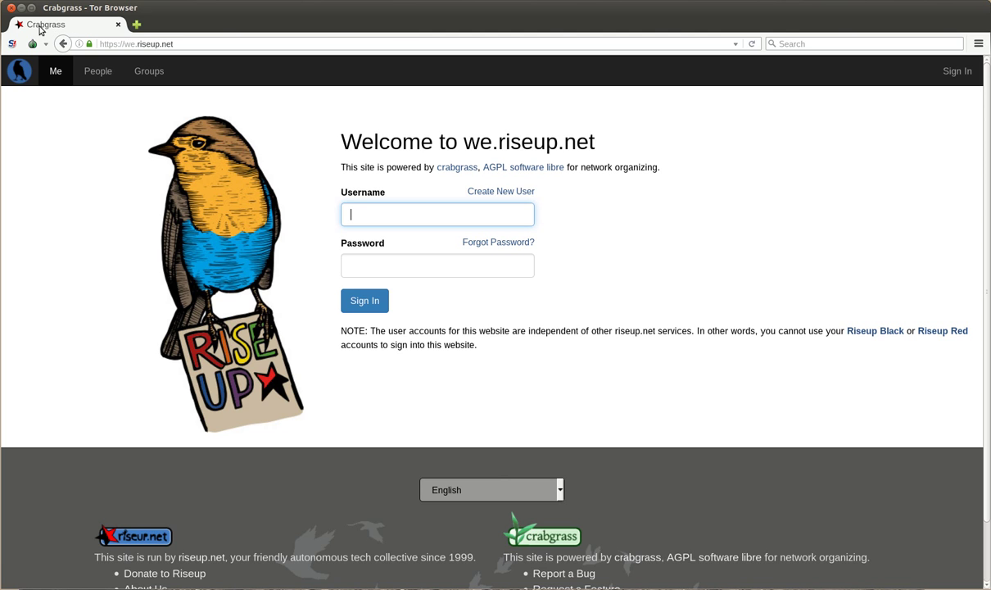
Try signing up as 'gato' with a 5-character password and its confirmation.
left_click(511, 195)
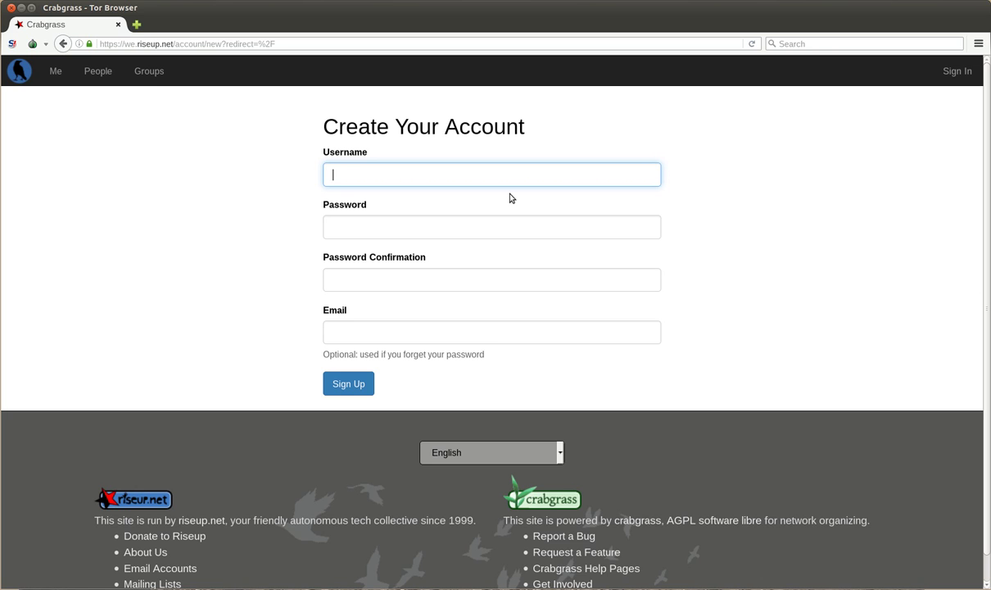
type("gato")
key("Tab")
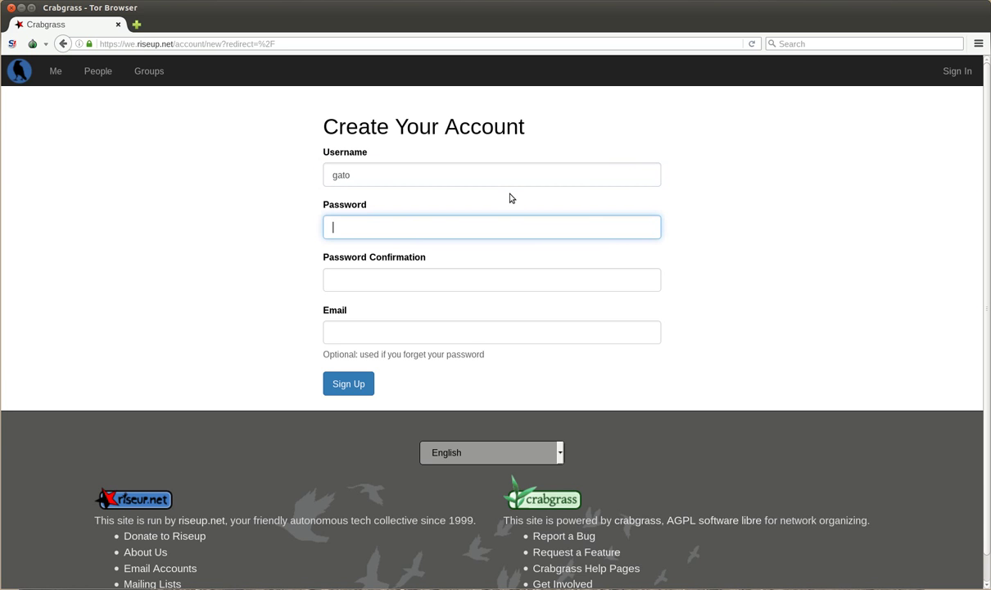
type("•••••")
key("Tab")
type("•••••")
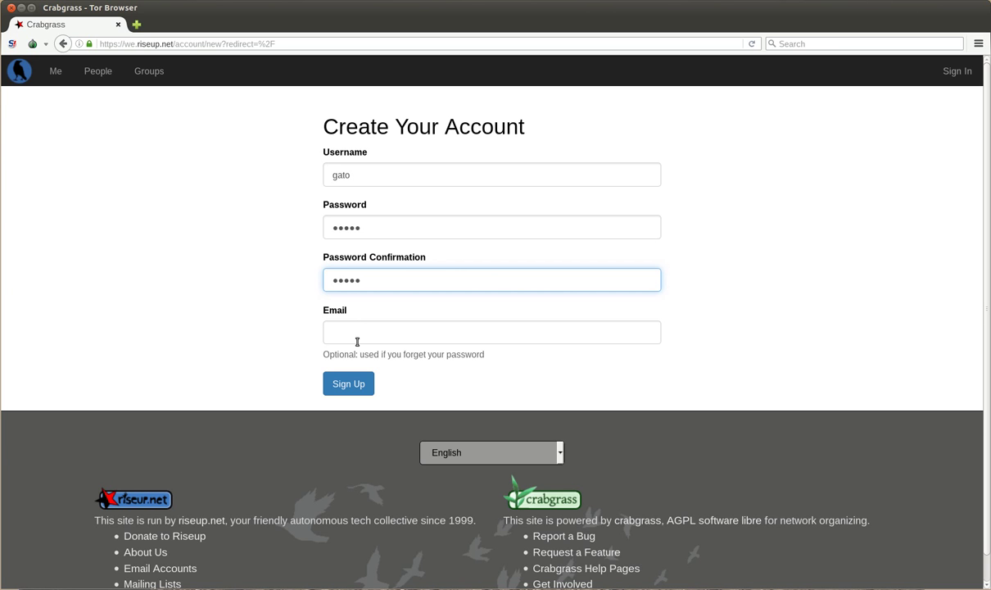
left_click(348, 384)
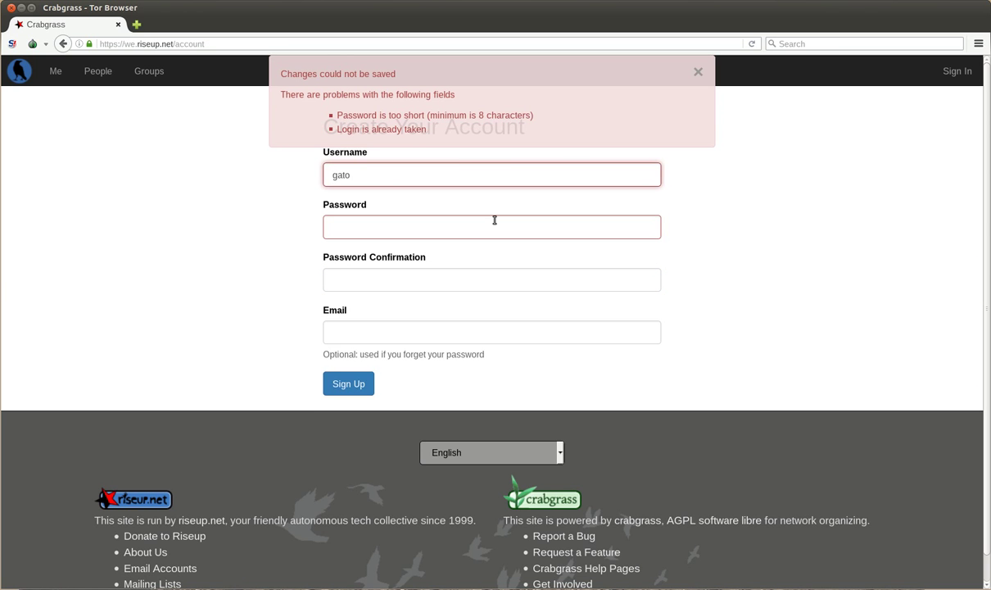
Change the username to 'gato2', enter a 10-character password twice, and sign up.
left_click(461, 174)
type("2")
left_click(381, 236)
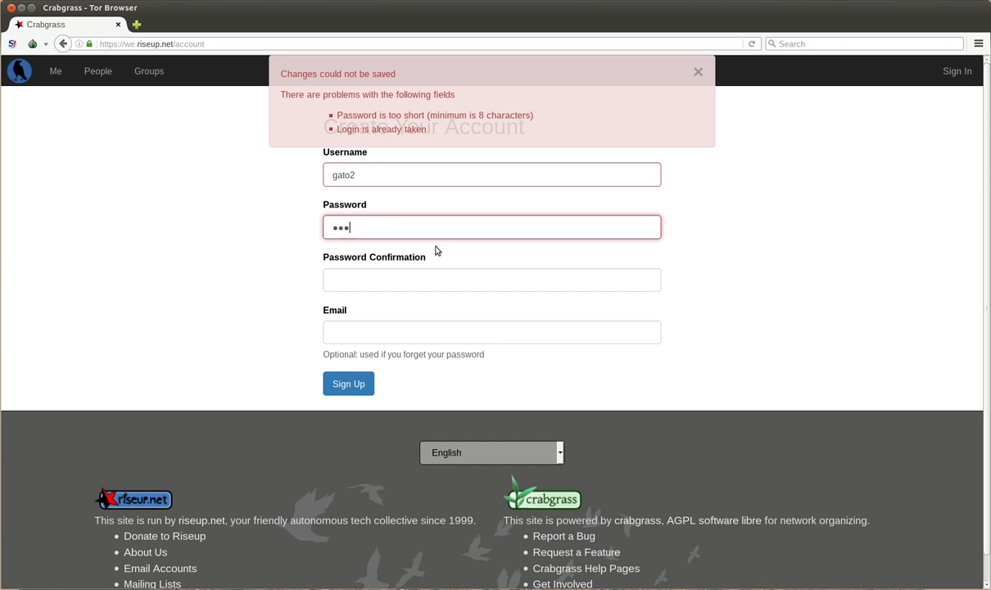
key("Tab")
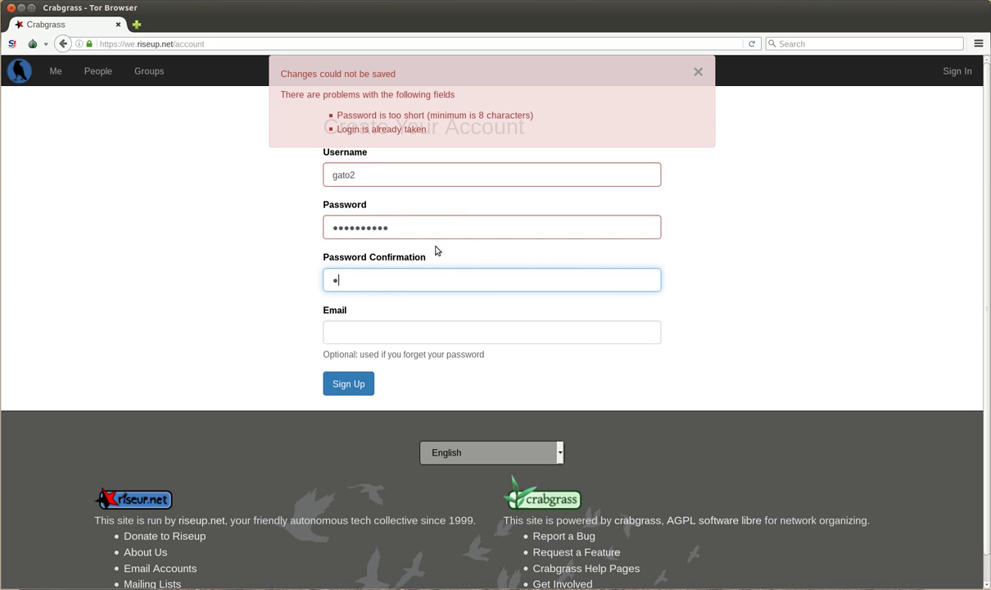
left_click(351, 382)
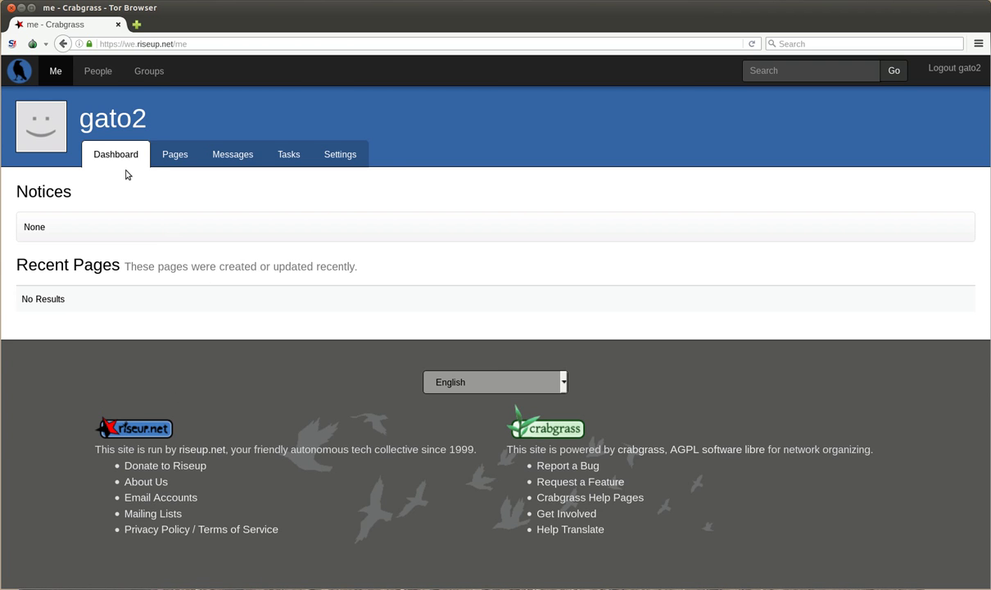
Go to gato2's Account Settings page from the Me menu.
mouse_move(52, 79)
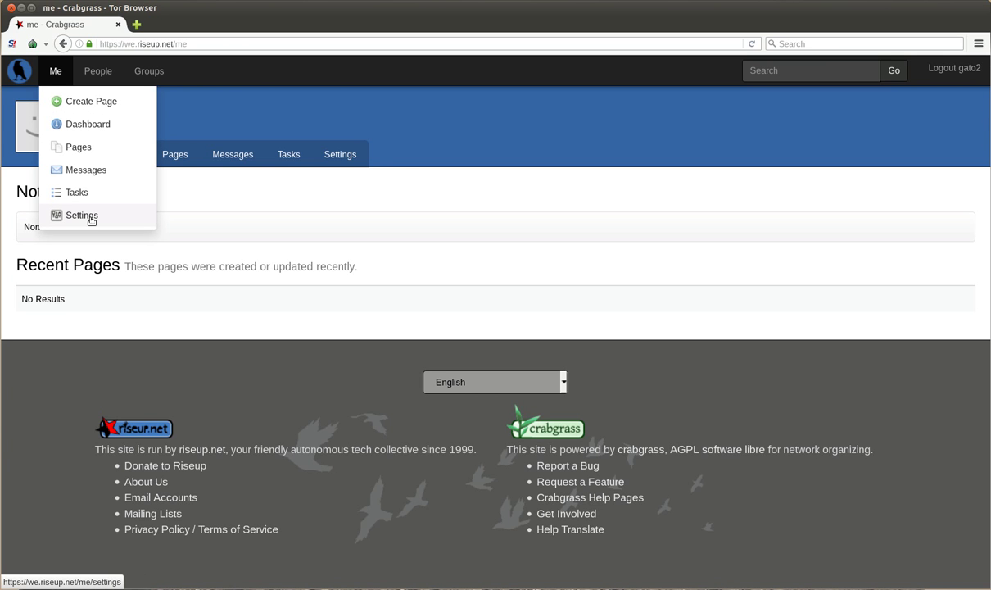
left_click(90, 218)
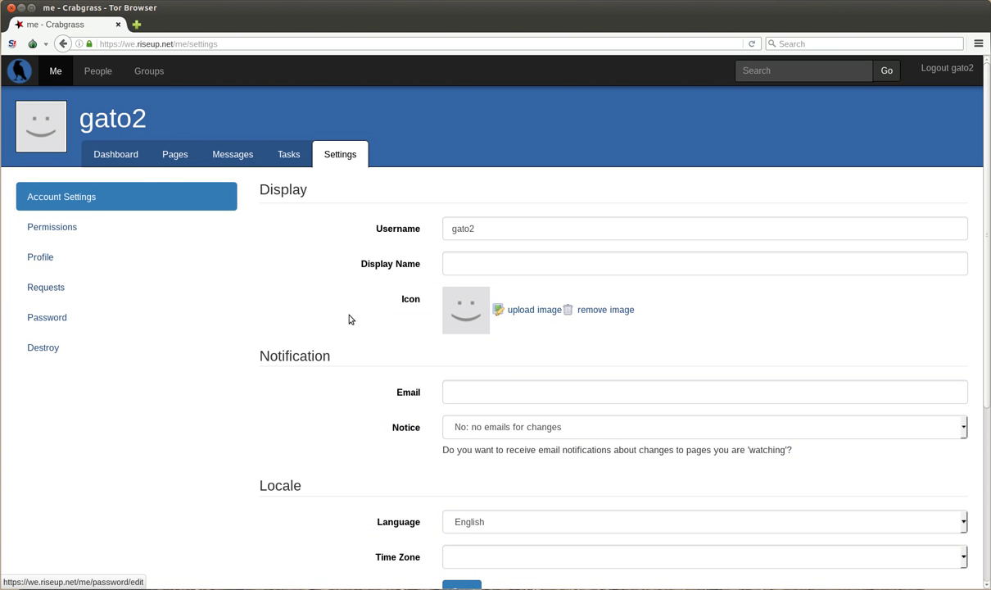
scroll(348, 318, "down", 3)
scroll(348, 318, "up", 2)
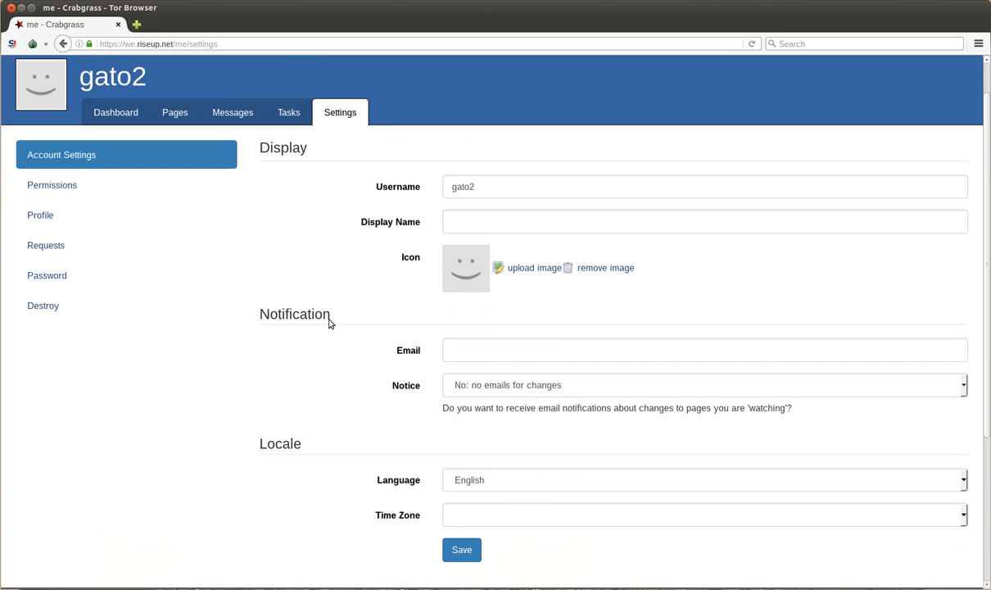
On the Permissions page, enable Public for 'See my profile?'.
left_click(71, 199)
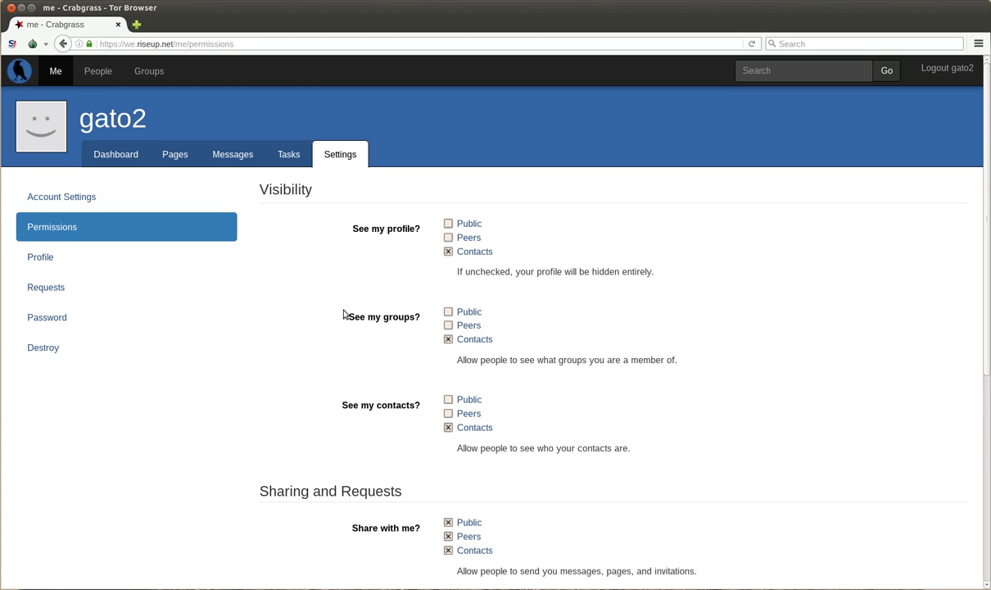
scroll(344, 314, "down", 5)
scroll(344, 314, "up", 4)
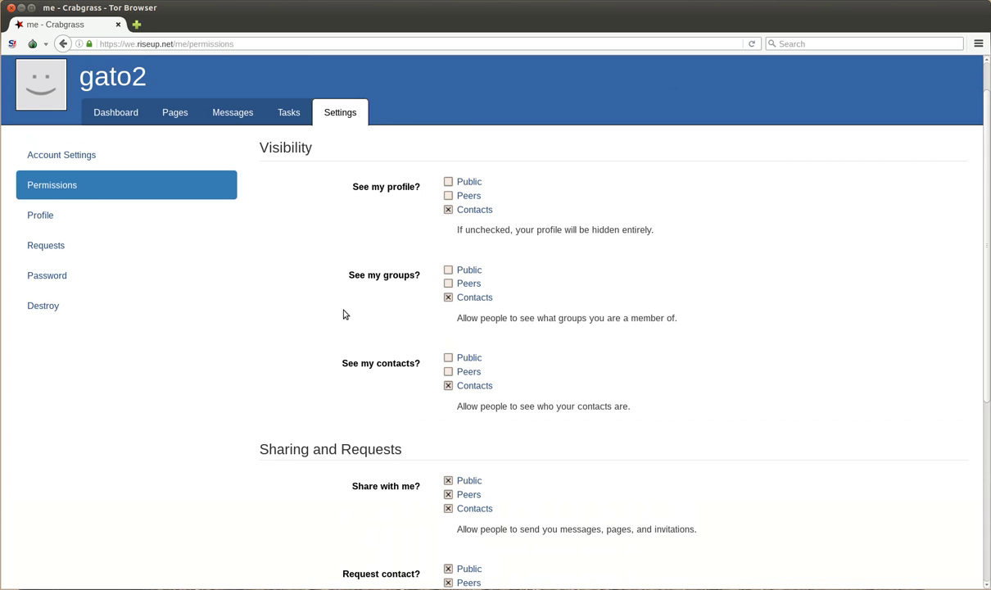
left_click(449, 181)
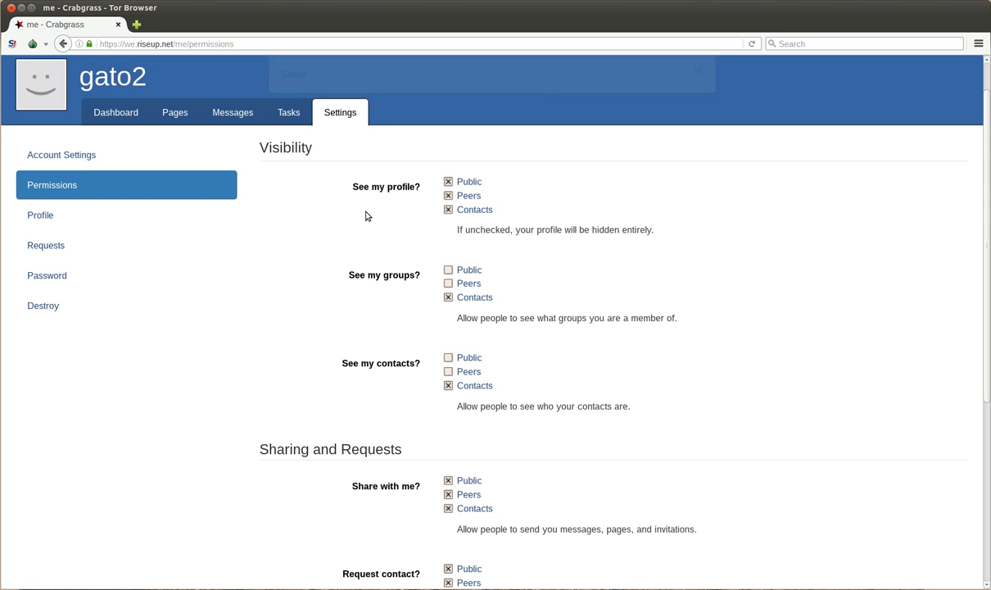
Review the permission settings, then go to the gato2 profile page.
scroll(370, 211, "up", 1)
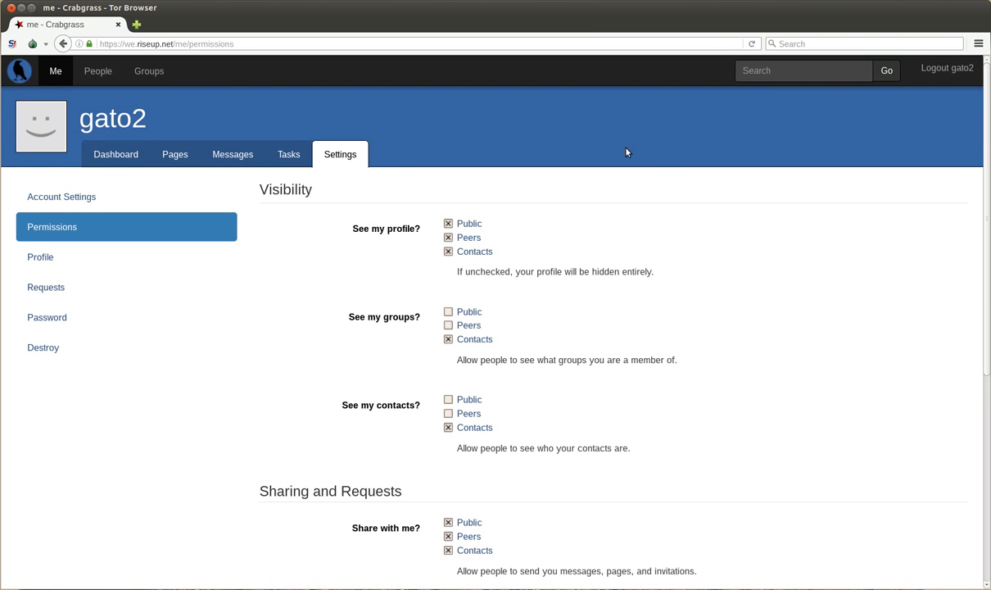
scroll(625, 151, "down", 7)
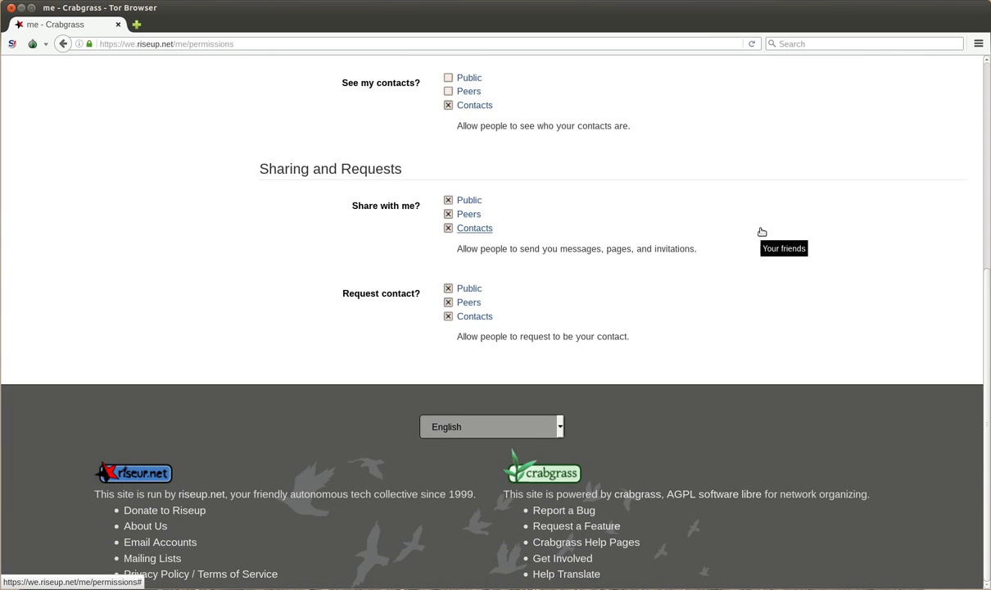
scroll(761, 233, "up", 4)
scroll(759, 230, "down", 2)
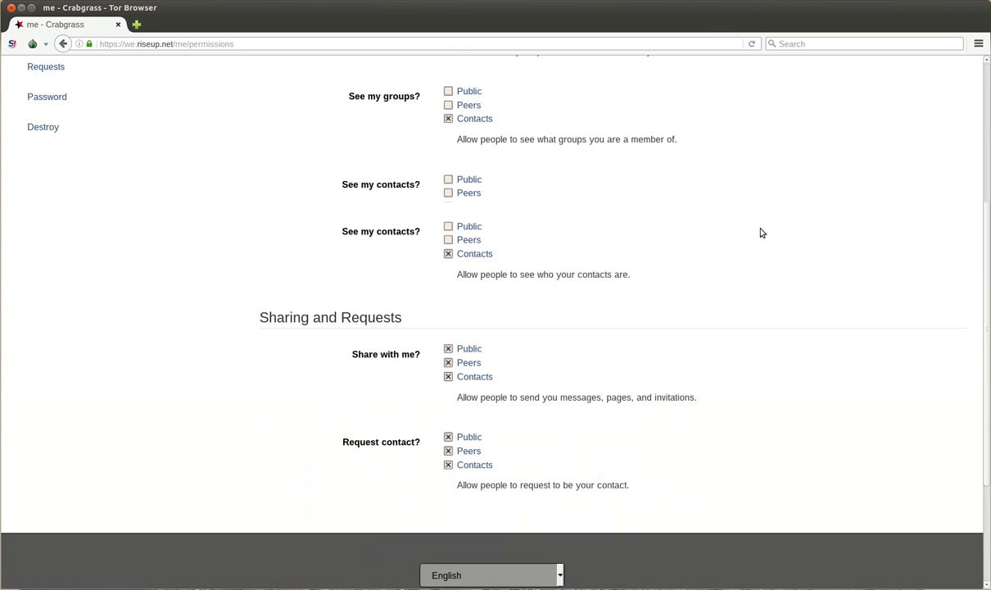
scroll(759, 230, "up", 5)
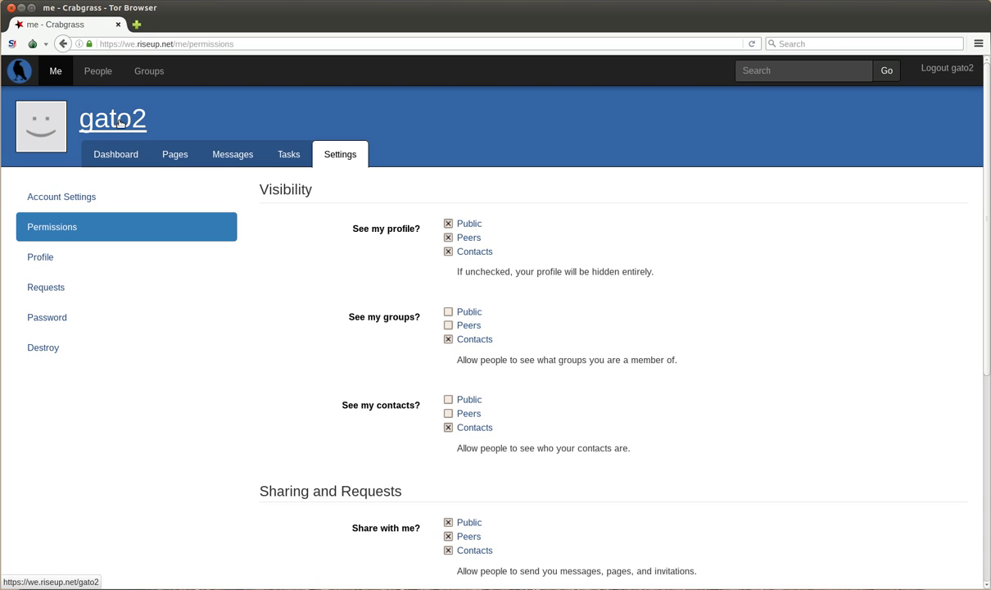
left_click(121, 123)
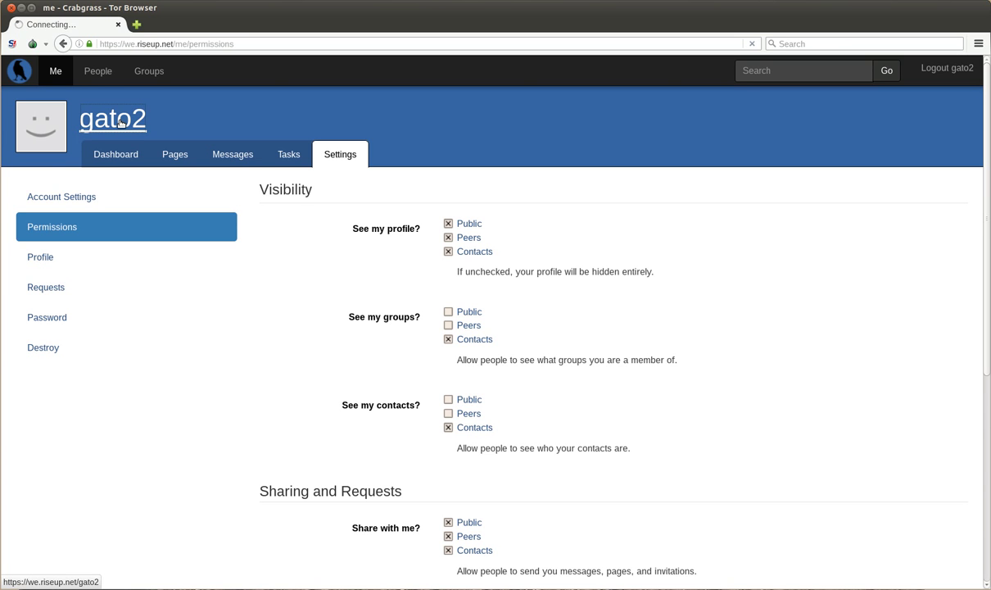